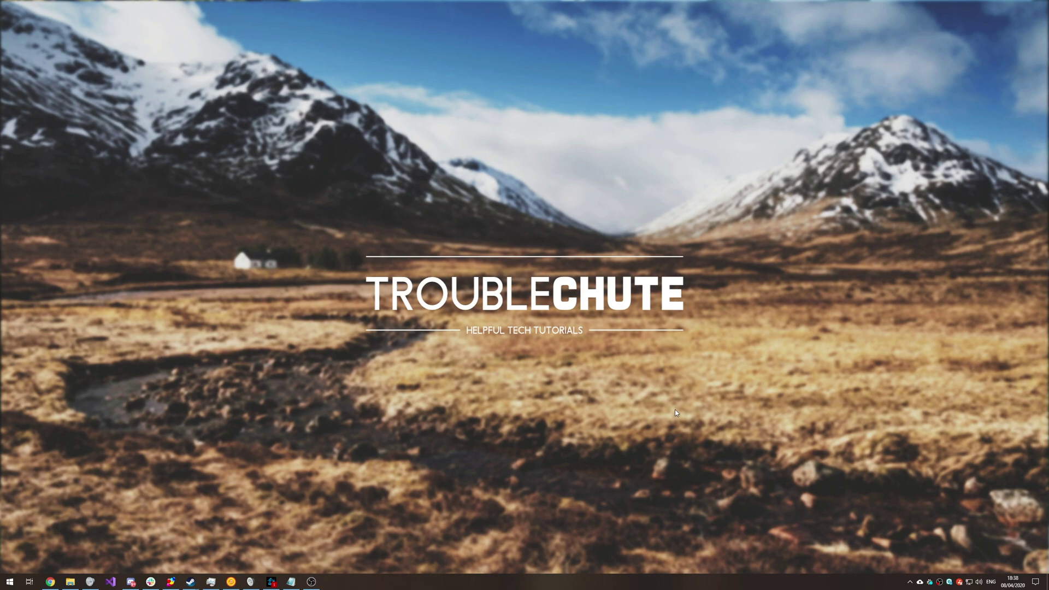
- Open the %programdata% folder and go into Blizzard Entertainment, Battle.net and its Cache folder
key(super+r)
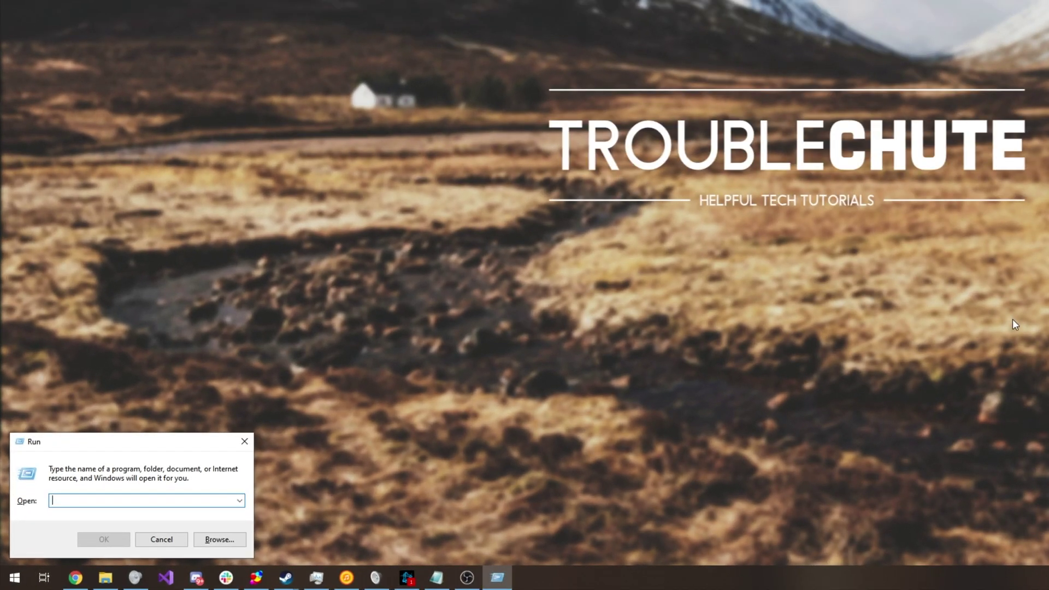
text(%programdat)
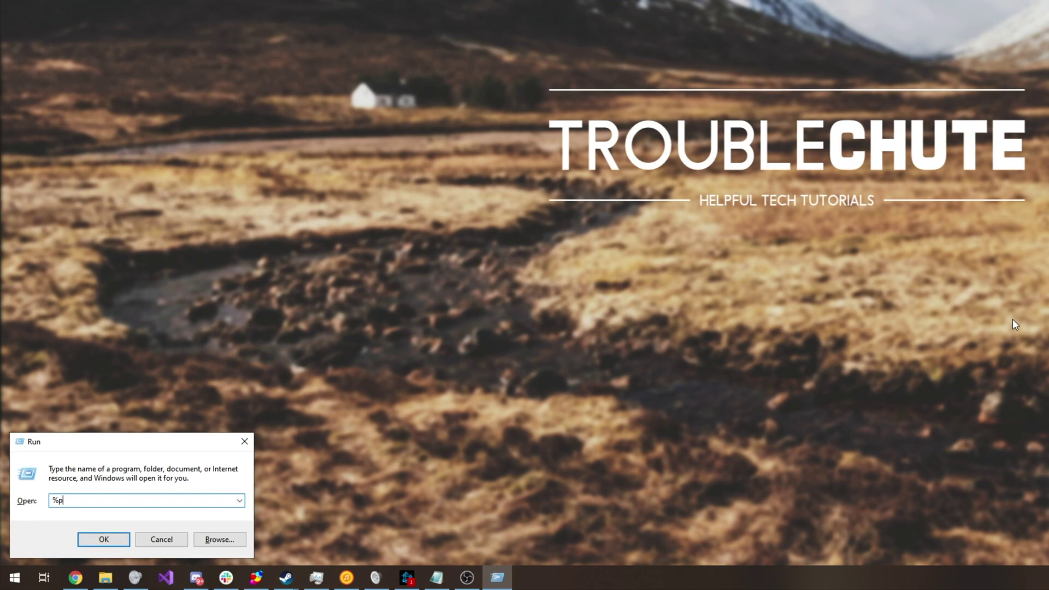
text(a%)
key(Return)
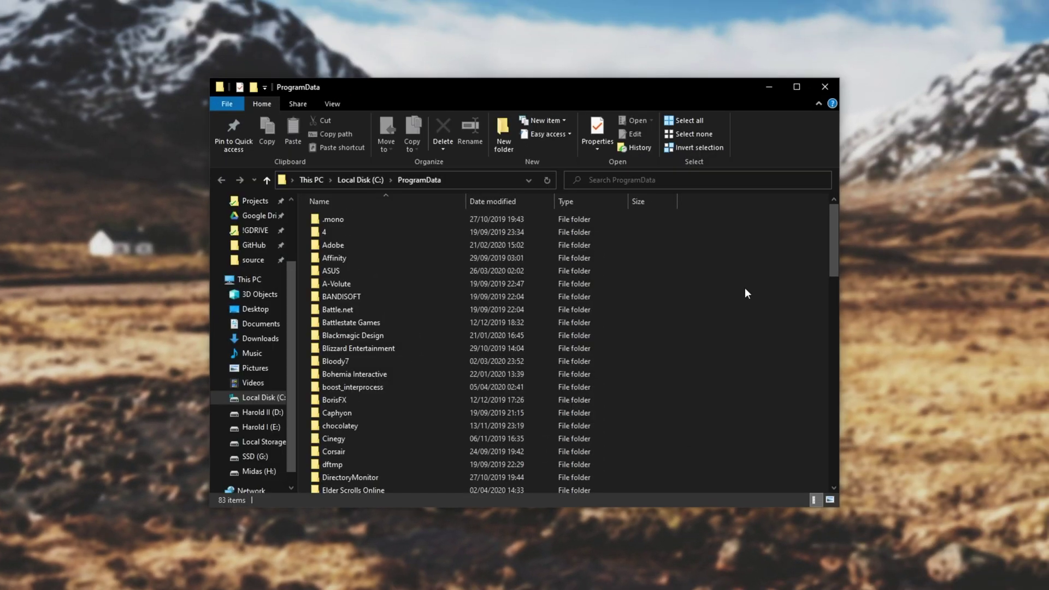
double_click(388, 349)
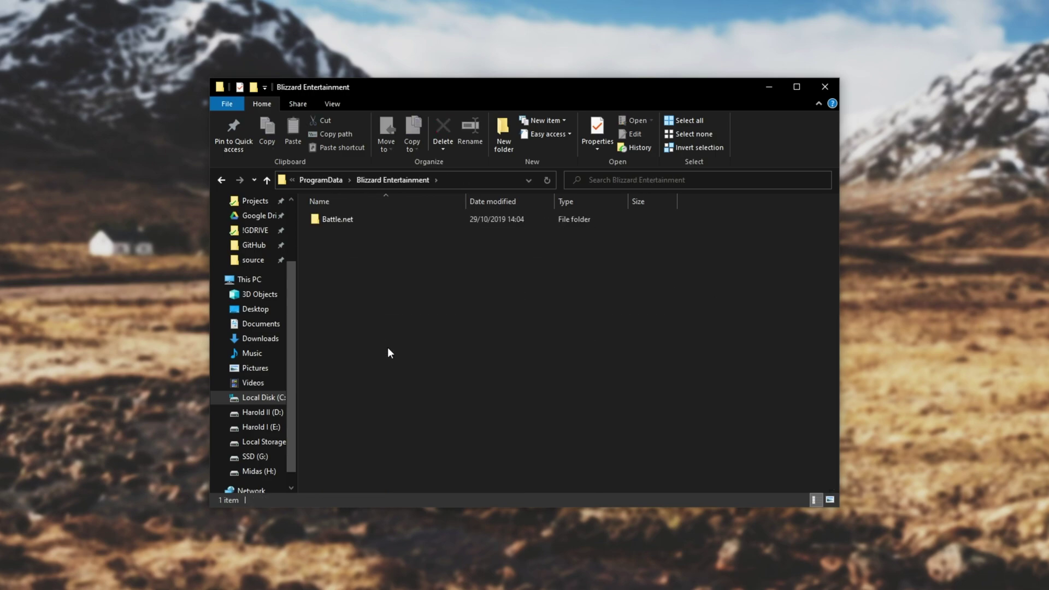
double_click(352, 218)
double_click(353, 219)
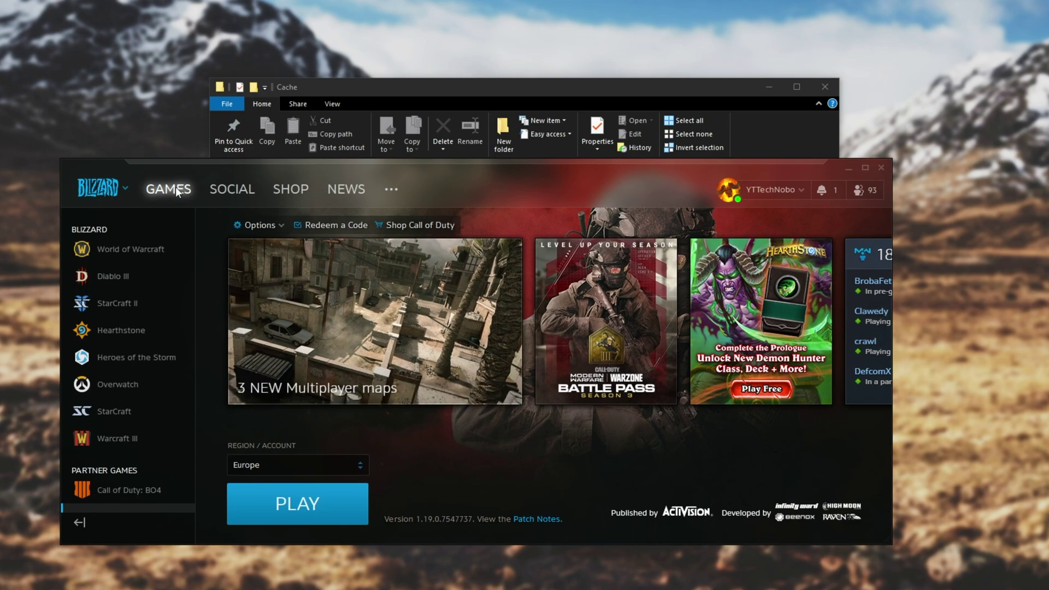
- Exit the Battle.net launcher and delete all the contents of its Cache folder
click(118, 185)
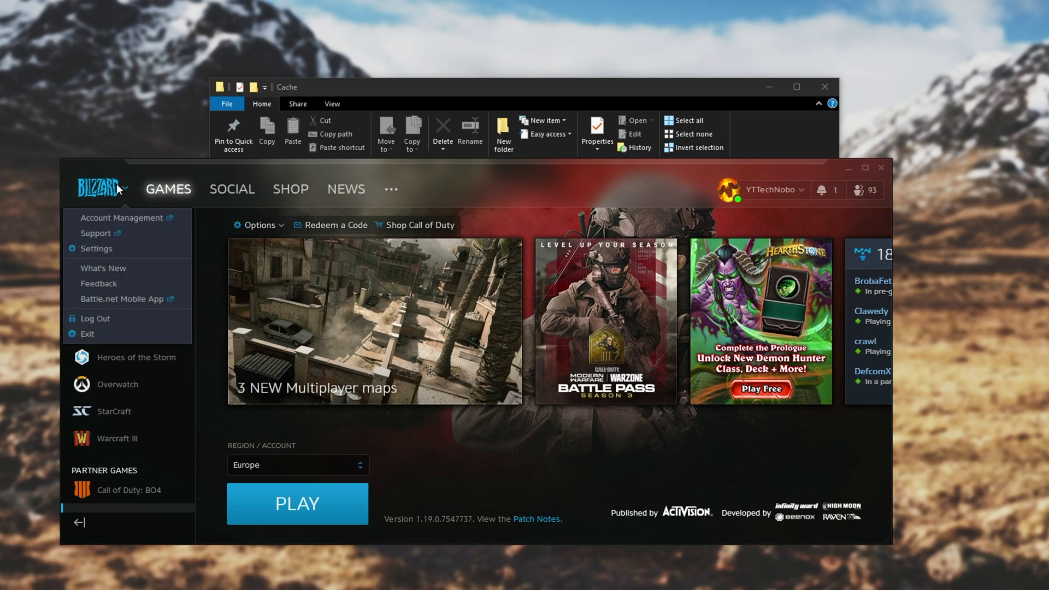
click(100, 332)
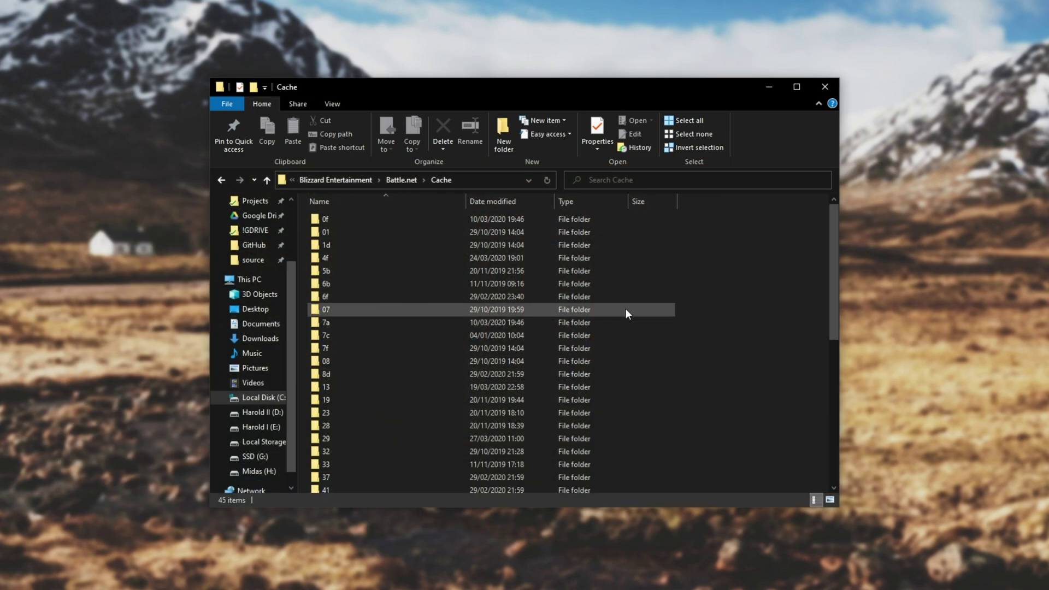
key(ctrl+a)
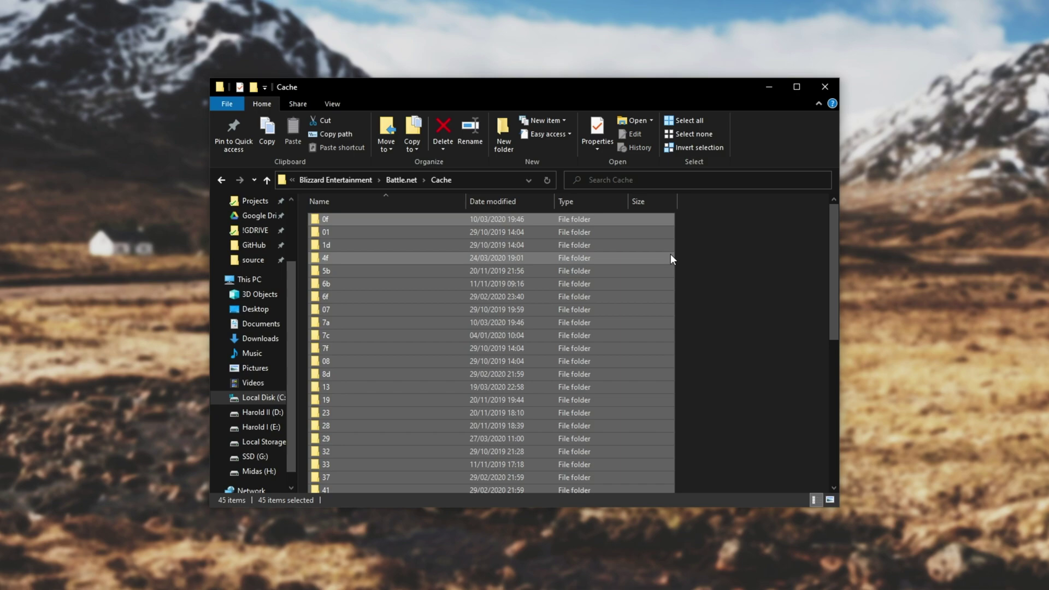
key(Delete)
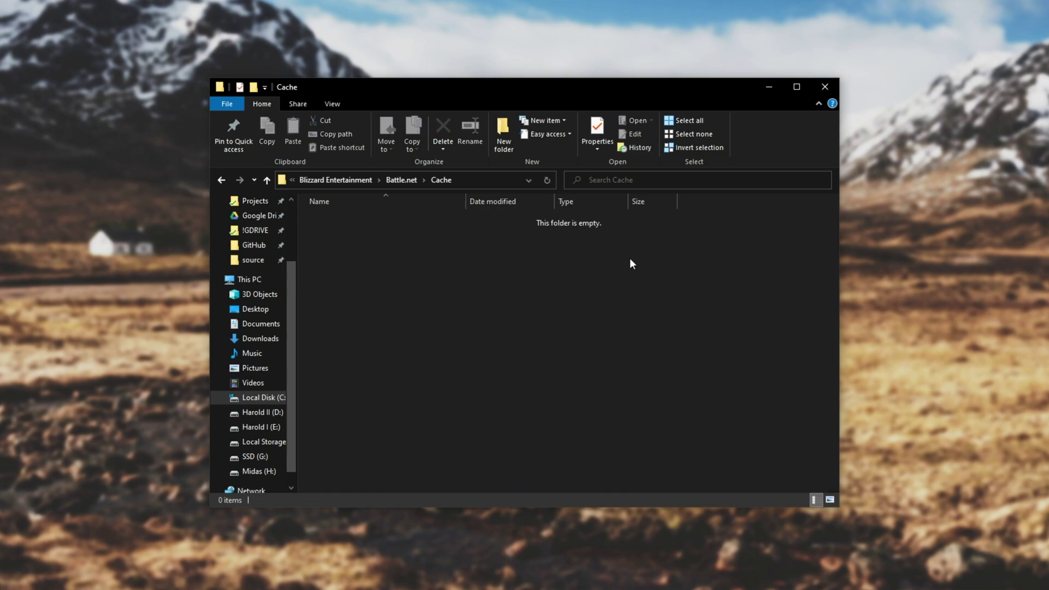
- Switch back to the Battle.net launcher and reposition its window over the file window
key(alt+Tab)
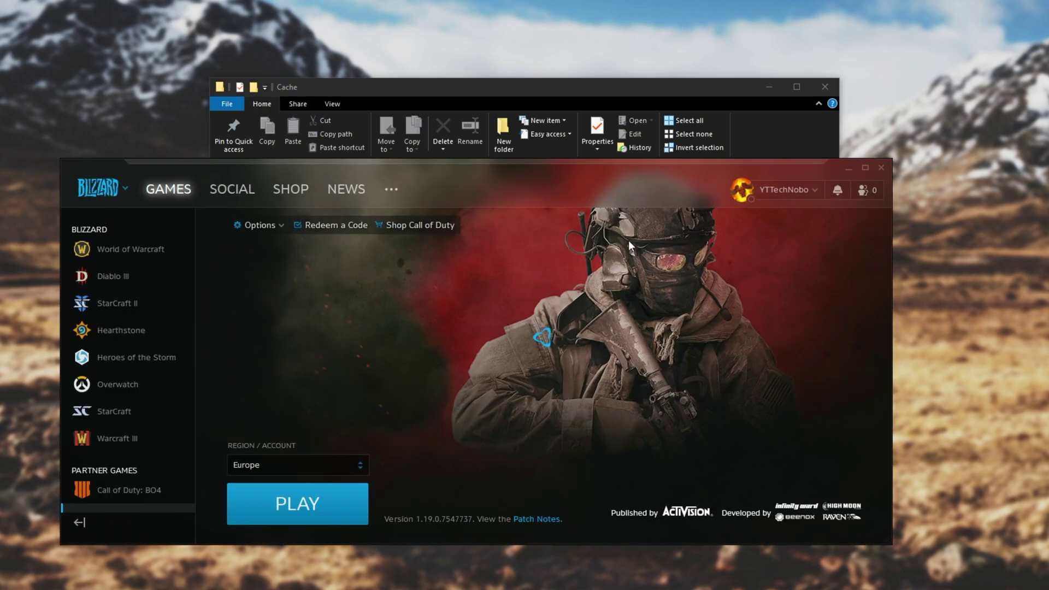
drag(628, 169, 912, 160)
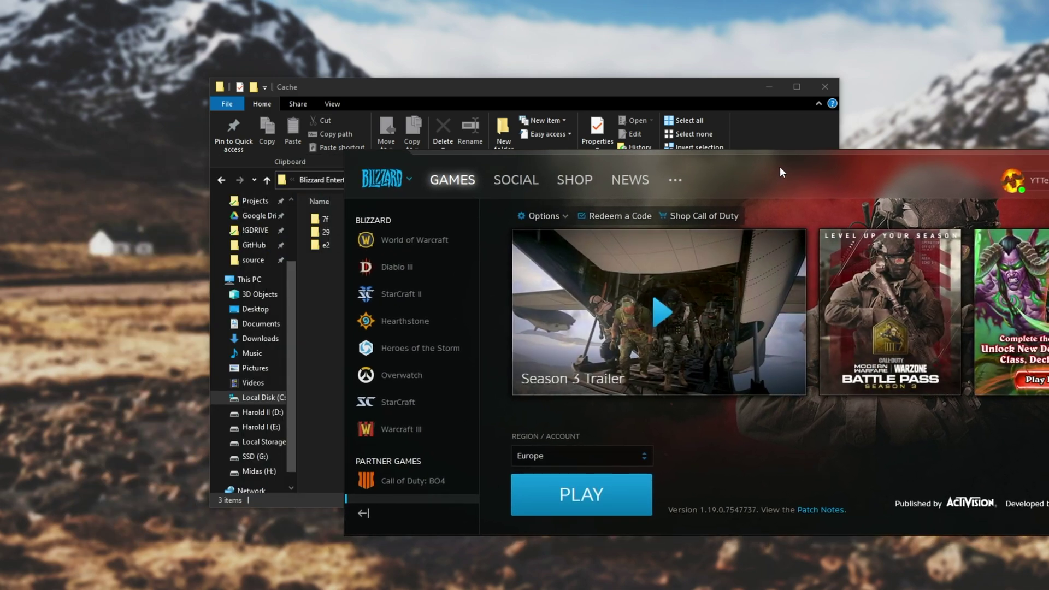
drag(779, 166, 575, 141)
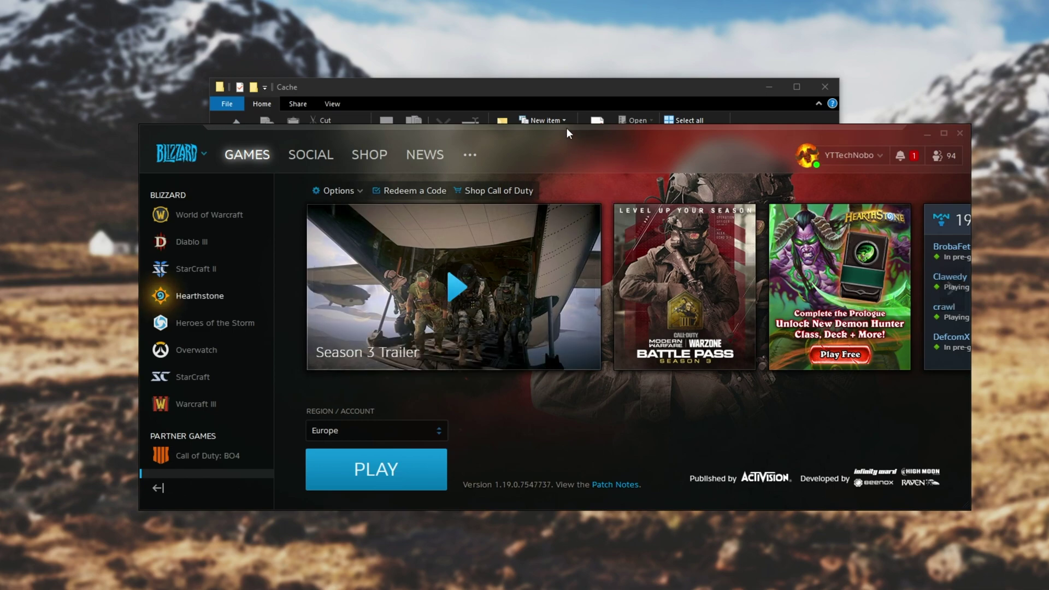
drag(566, 128, 519, 129)
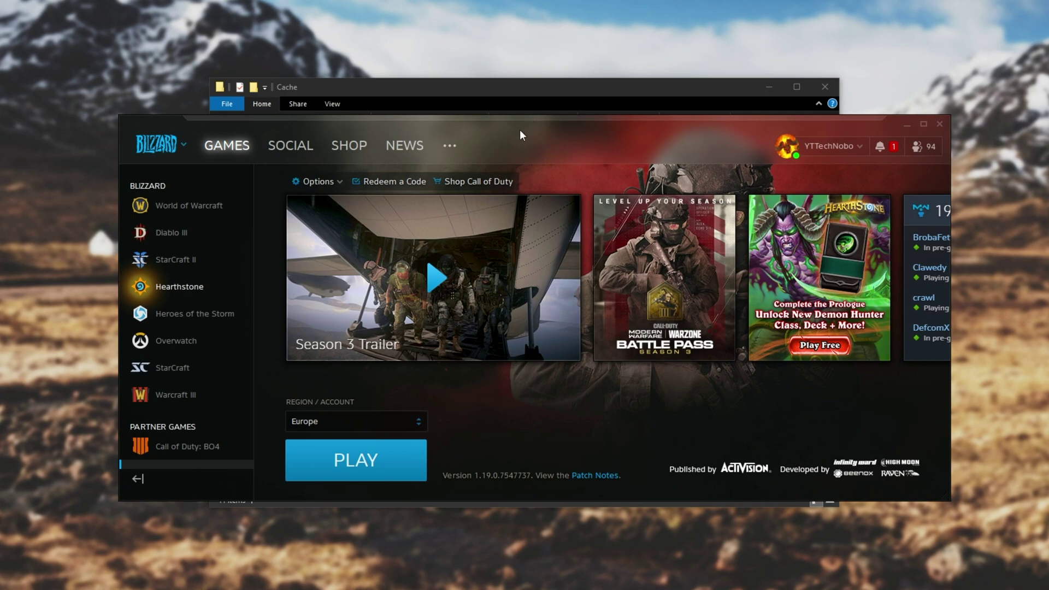
- Enable additional command line arguments for Call of Duty: MW in the game settings, enter -d3d11 and save
click(320, 182)
click(335, 237)
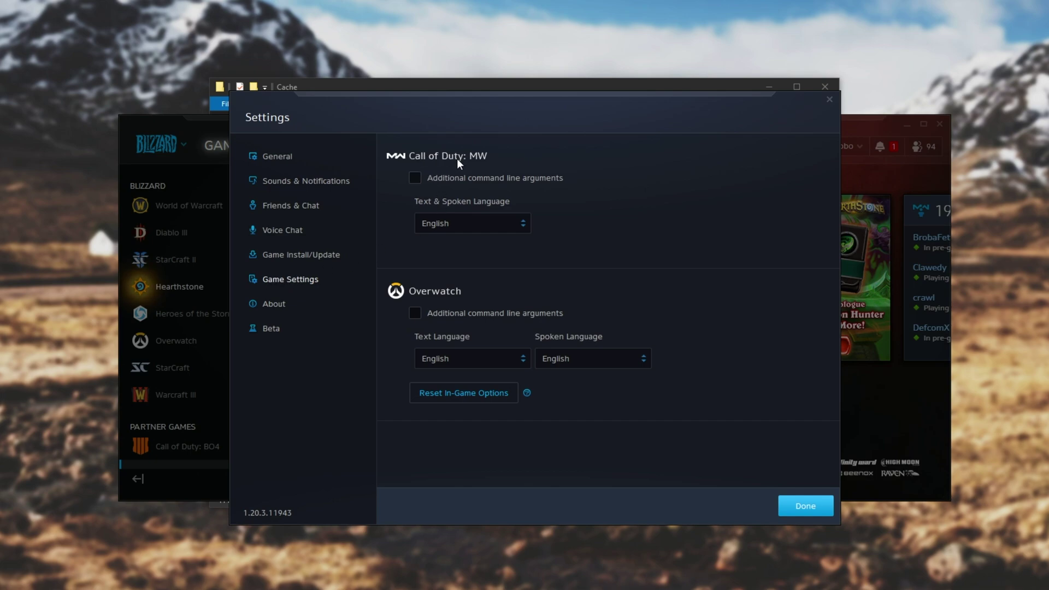
click(415, 180)
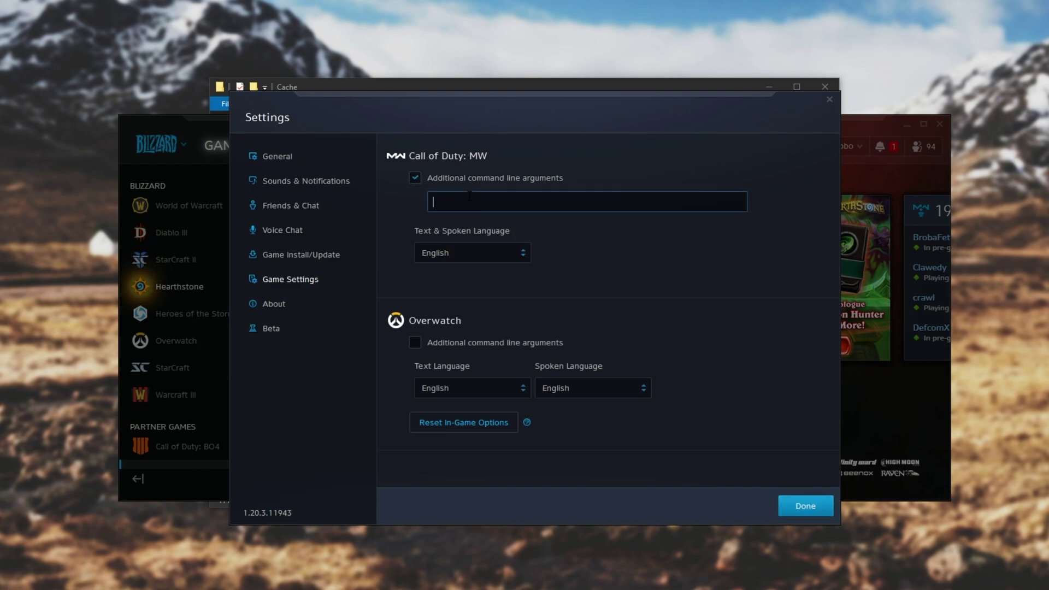
text(-d3d11)
click(806, 507)
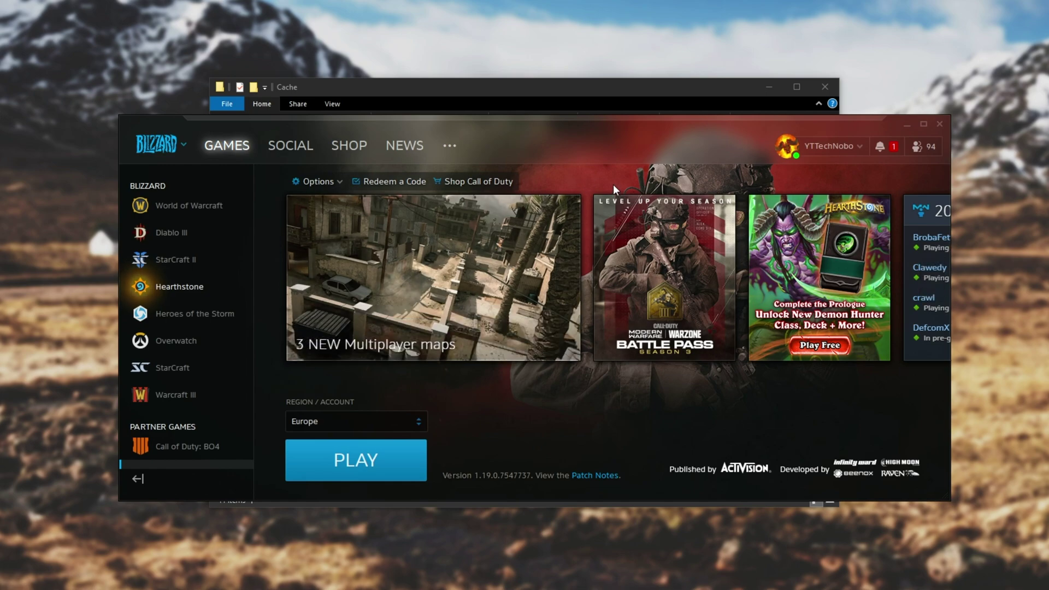
- Show the game's install location in File Explorer and open the Call of Duty Modern Warfare folder
drag(500, 163, 490, 161)
click(325, 178)
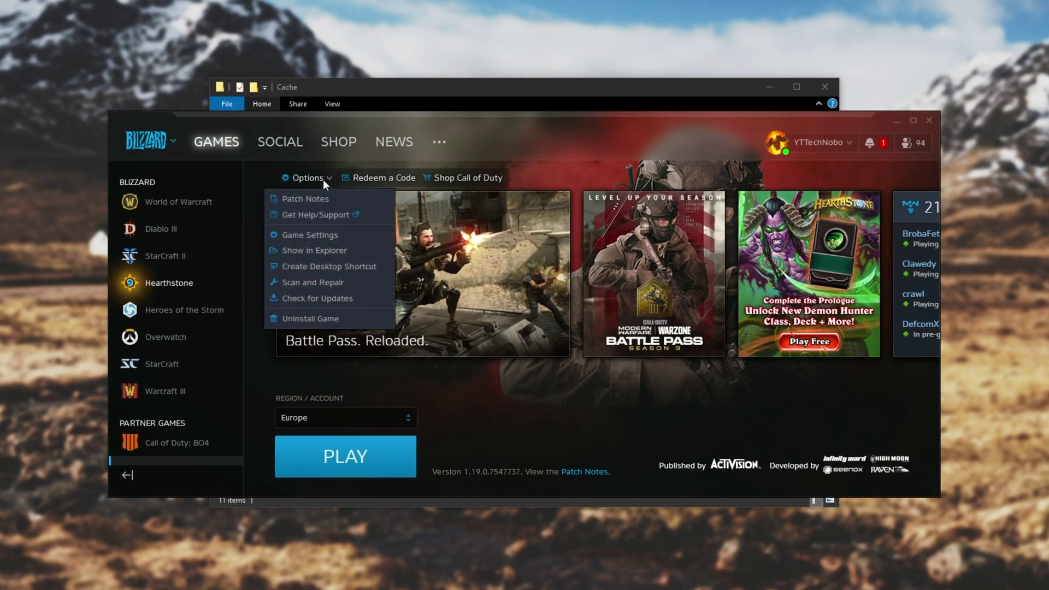
click(329, 249)
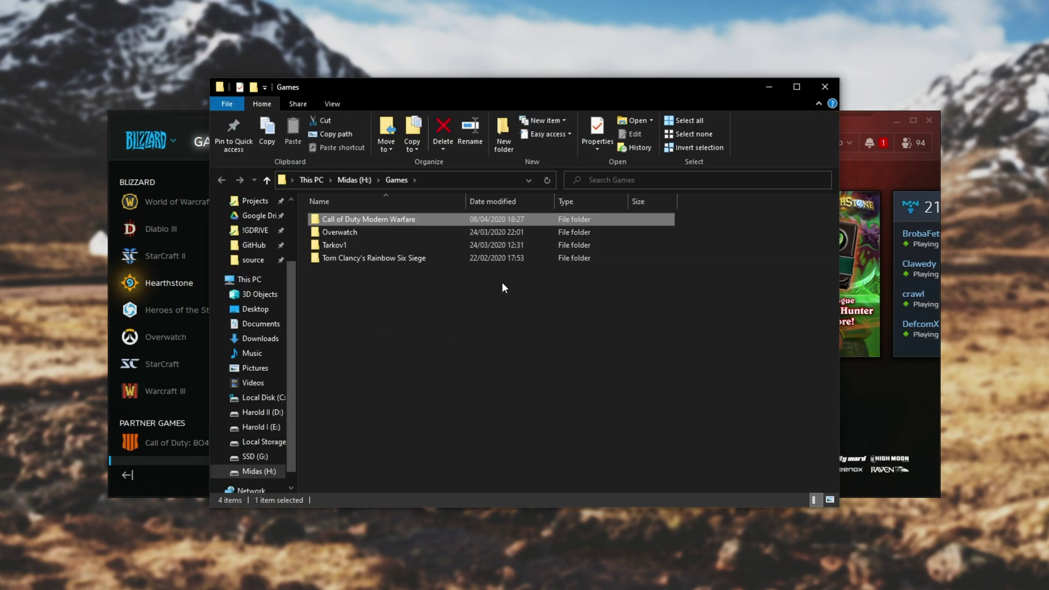
double_click(416, 221)
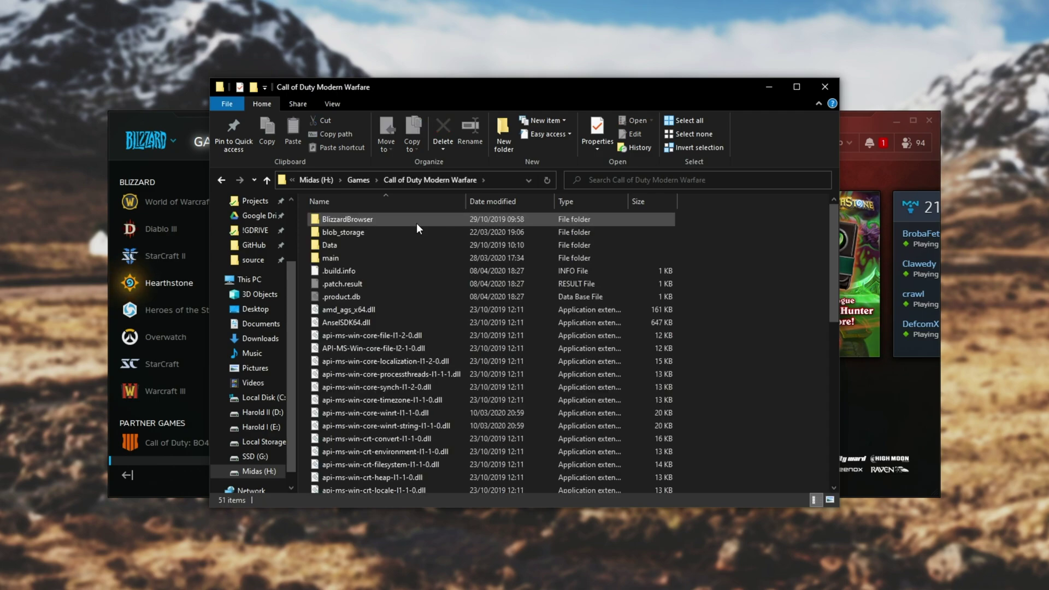
scroll(416, 223, down, 10)
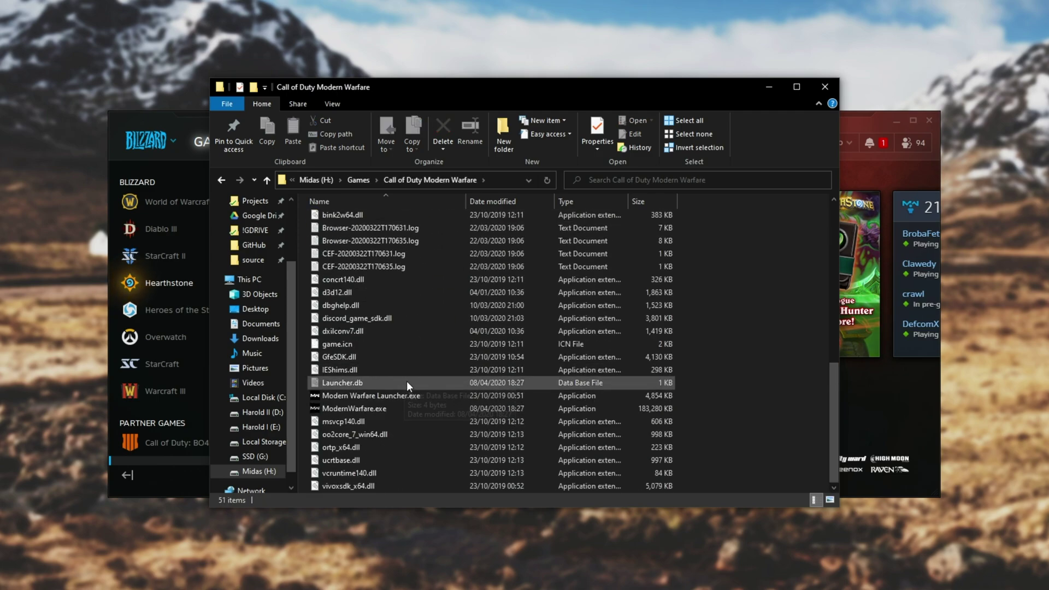
- Set Modern Warfare Launcher.exe to disable fullscreen optimizations and run as an administrator in its compatibility properties, and apply
click(411, 401)
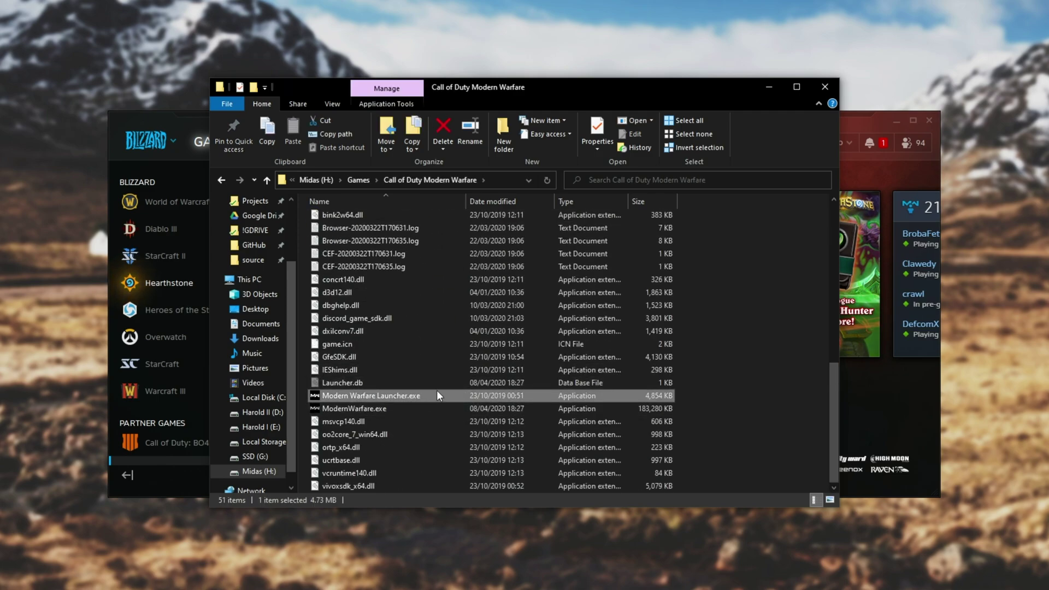
right_click(438, 392)
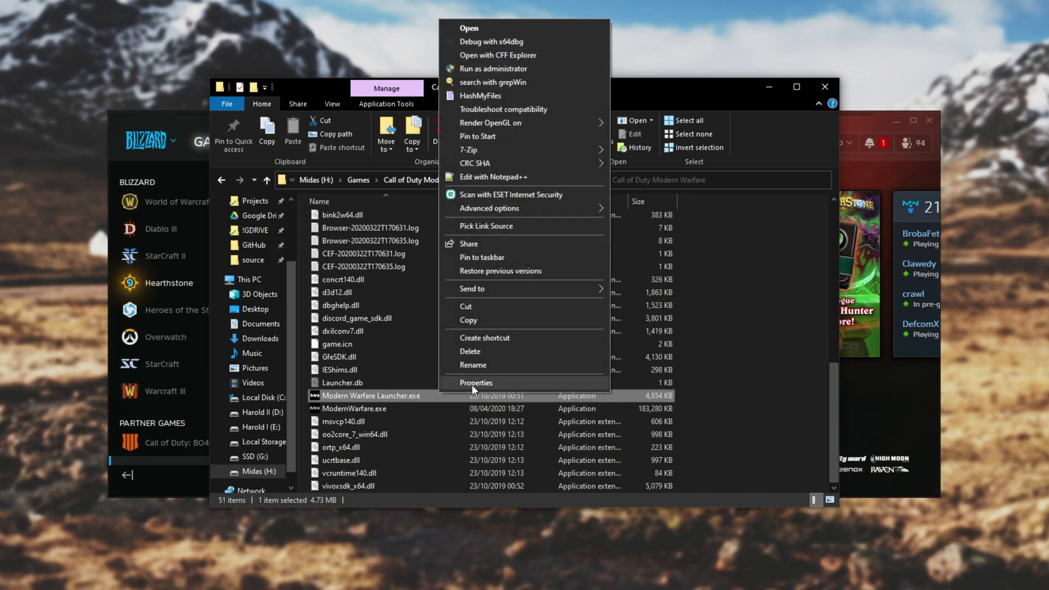
click(471, 385)
drag(513, 403, 468, 150)
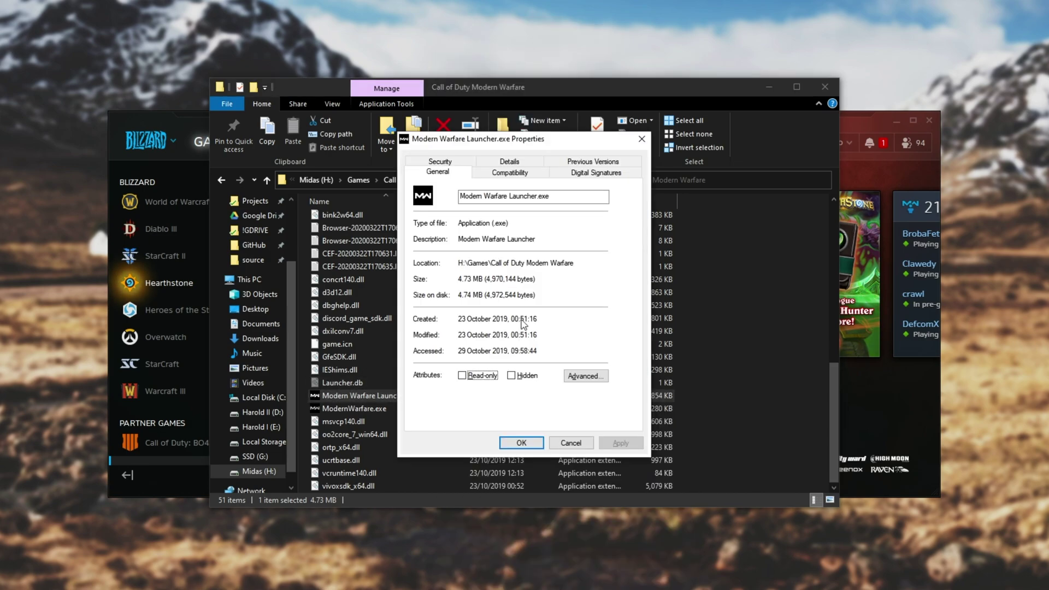
click(510, 171)
click(425, 367)
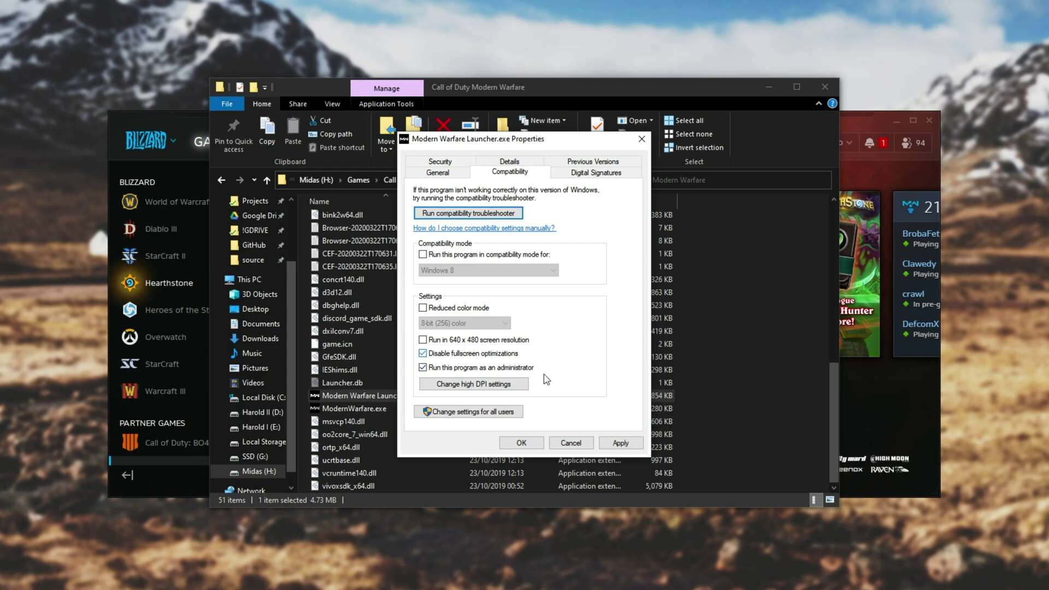
click(612, 445)
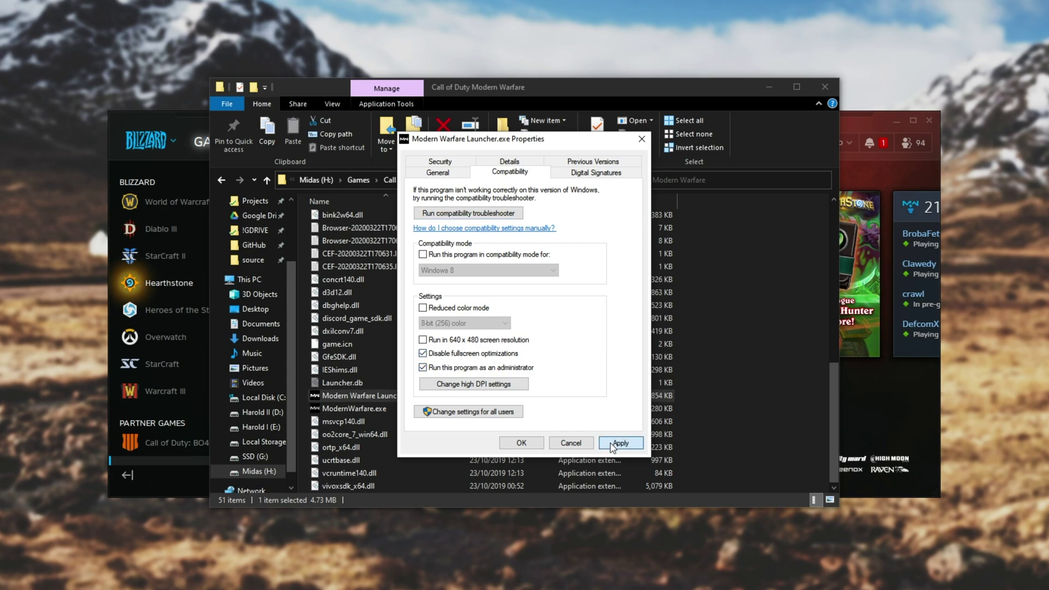
click(537, 447)
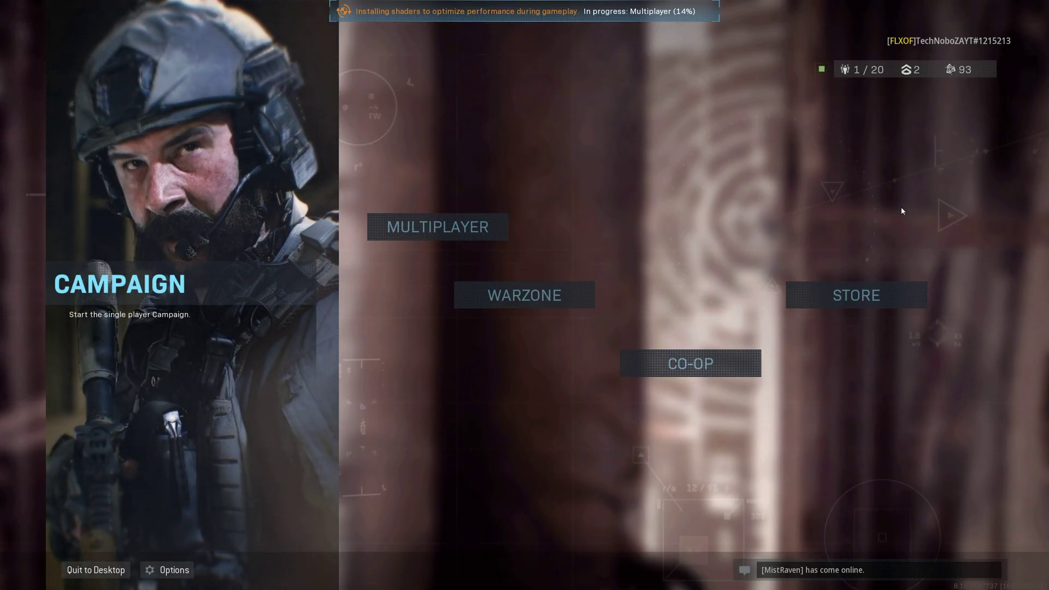
- In the game's graphics options, choose Fullscreen Borderless display mode, enable Sync Every Frame (V-Sync) and apply the settings
click(171, 568)
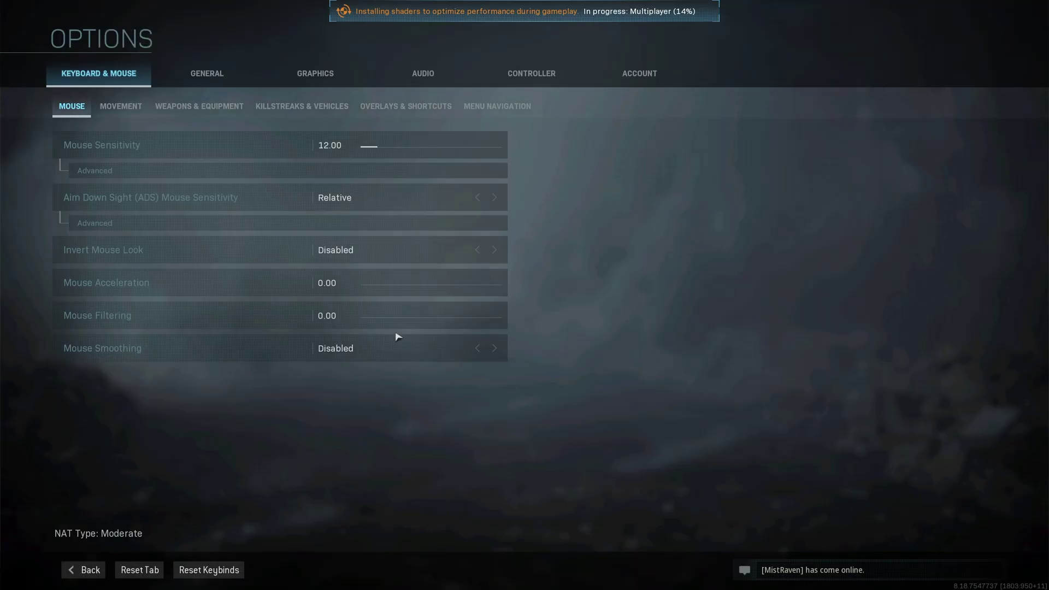
click(328, 79)
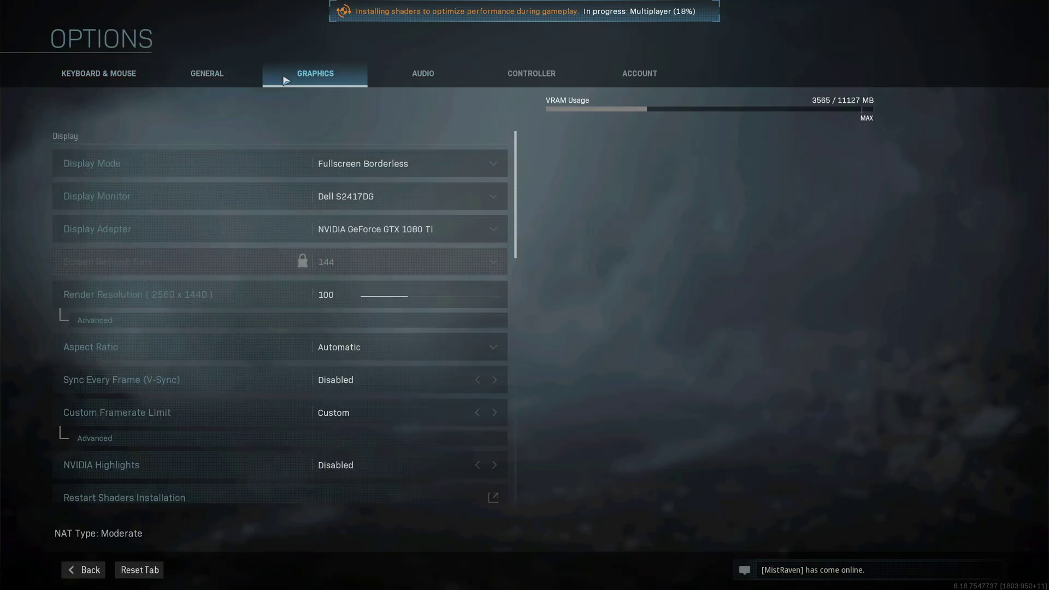
click(379, 168)
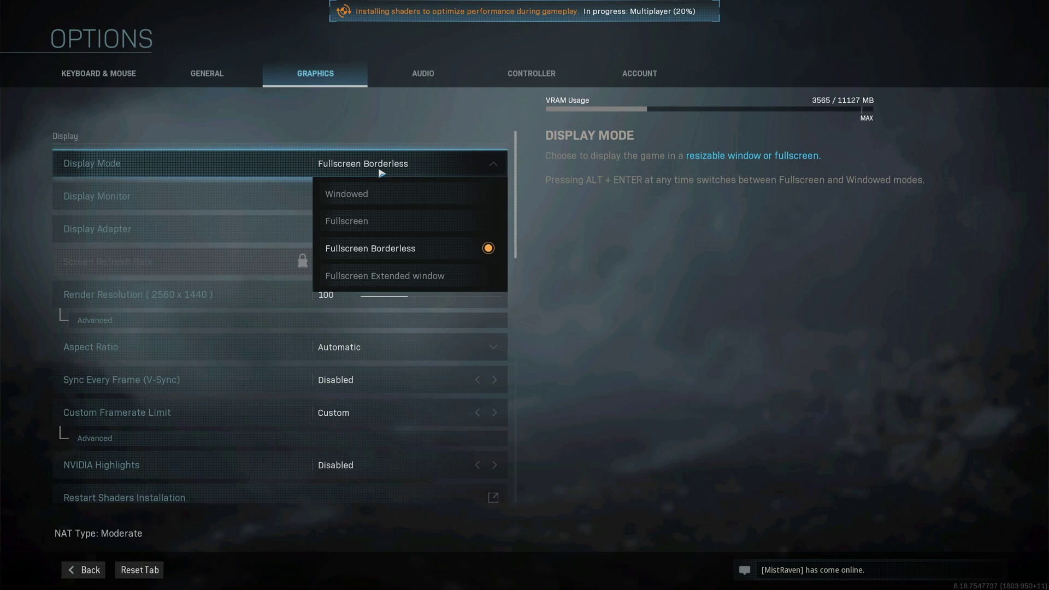
click(399, 252)
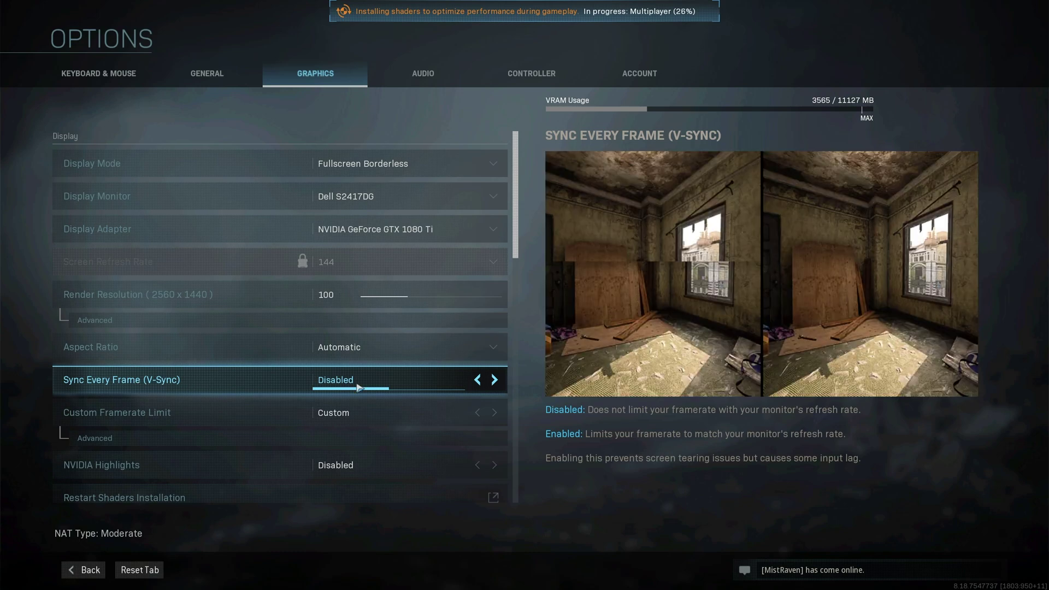
click(496, 382)
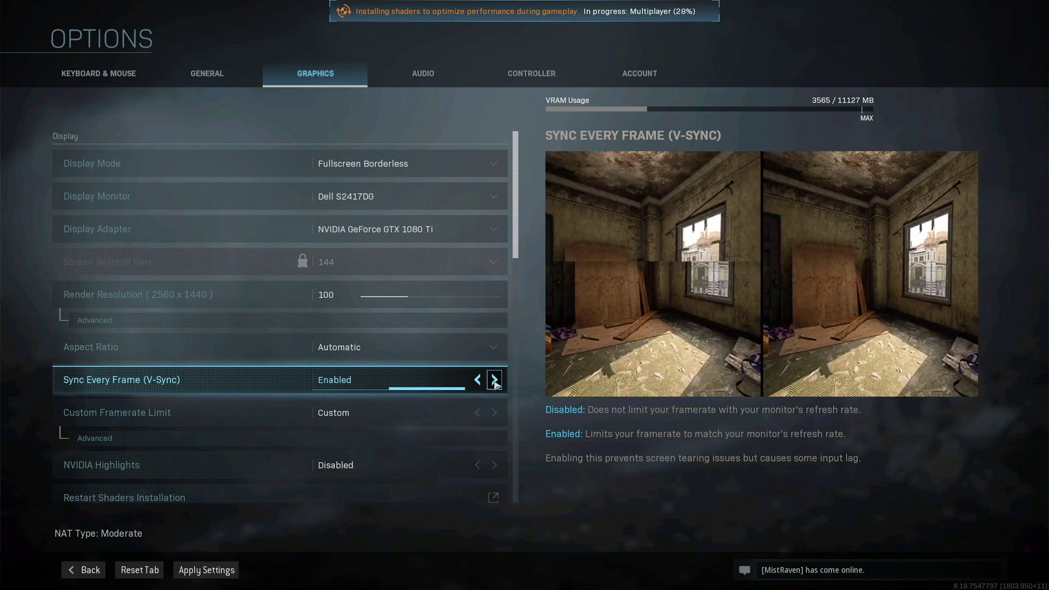
click(217, 568)
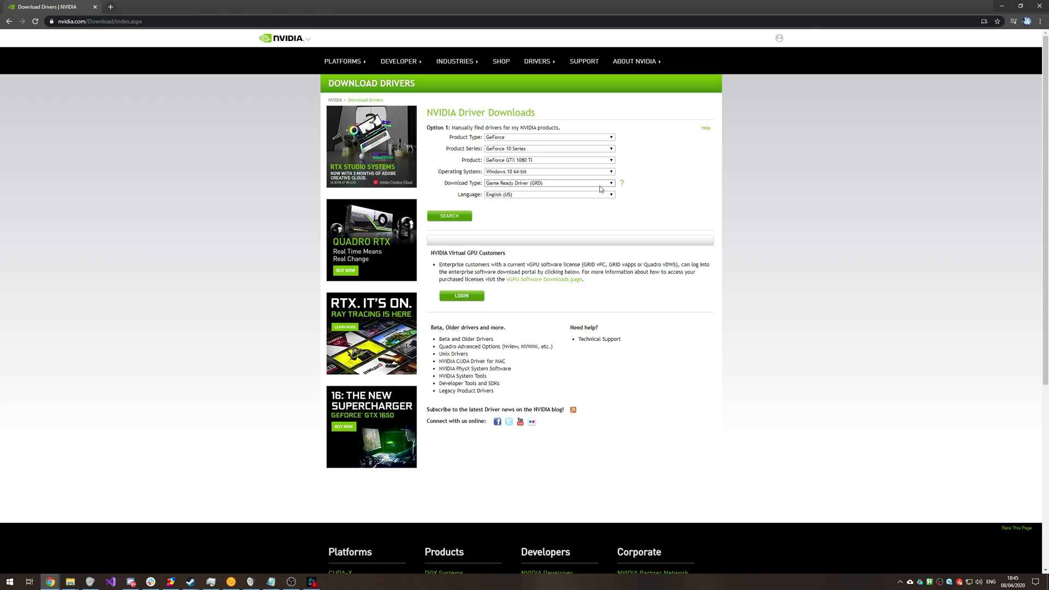
- Look up the Windows 10 64-bit Game Ready Driver for the GeForce GTX 1080 Ti, review its download page and return to the search form
key(ctrl+plus)
key(ctrl+plus)
key(ctrl+plus)
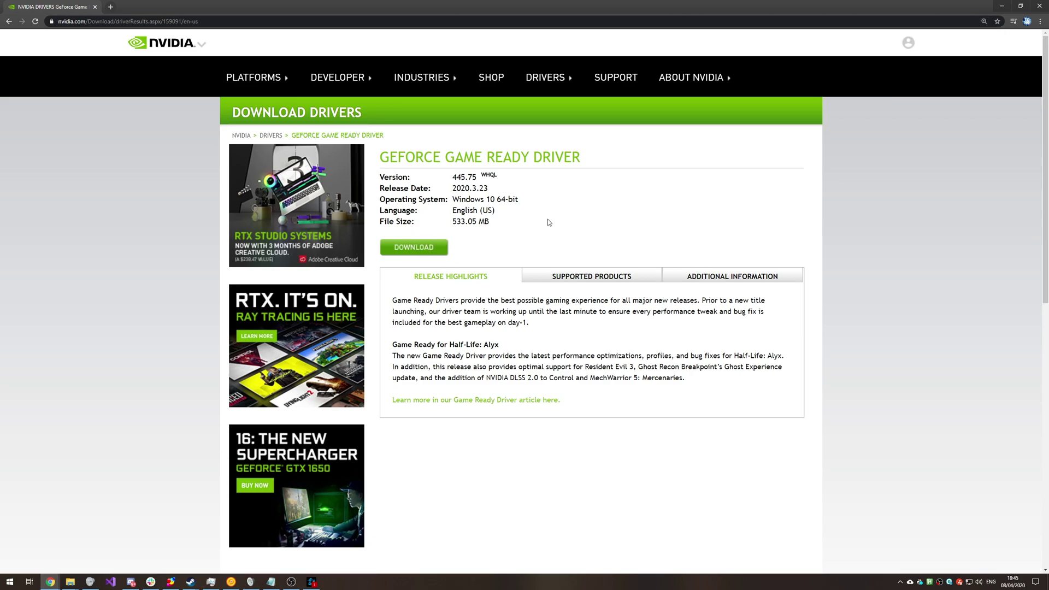
key(alt+Left)
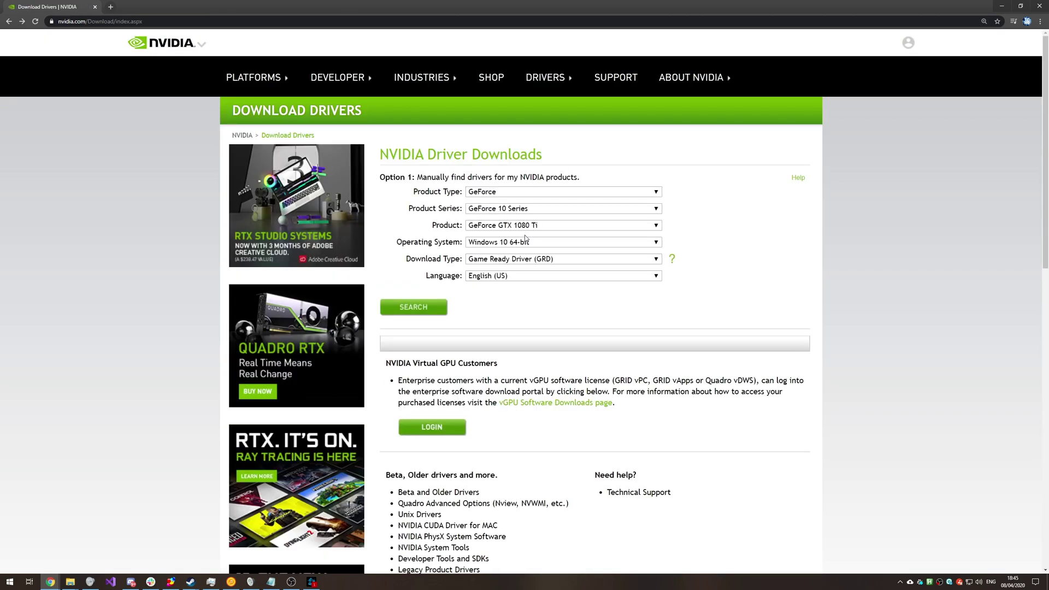
- Set the driver search's download type to Studio Driver (SD)
click(498, 260)
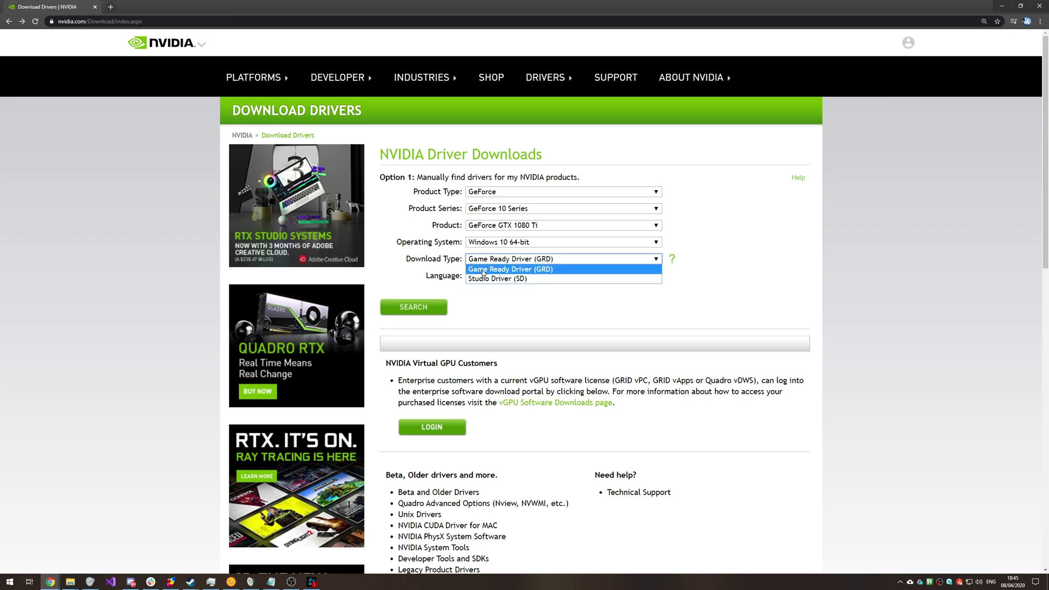
click(523, 279)
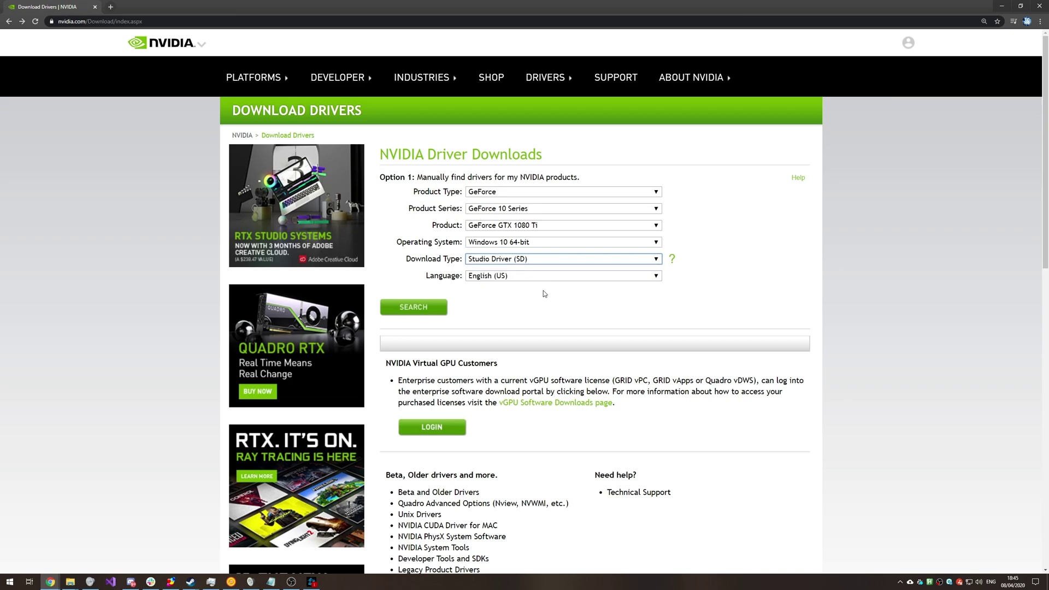
click(553, 264)
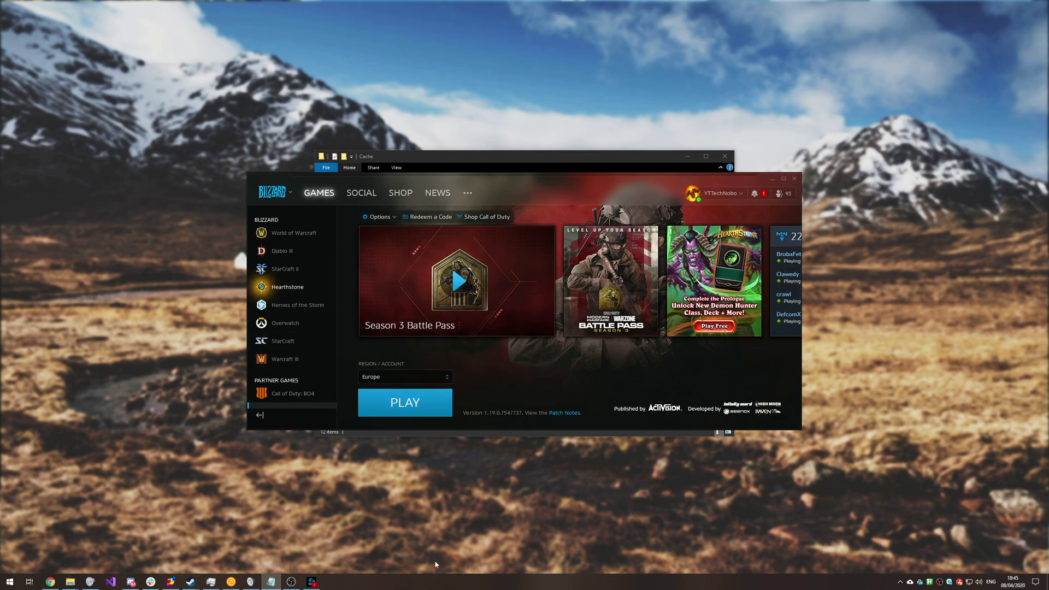
- Open Task Manager, find the Origin entries among the services and stop the Origin Web Helper Service
right_click(453, 580)
click(481, 546)
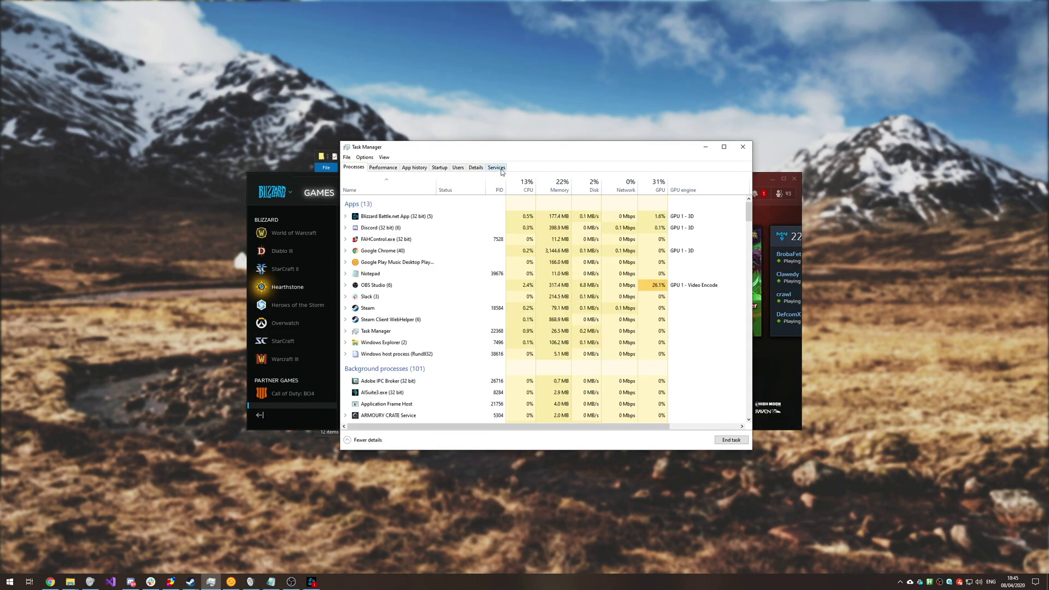
click(496, 168)
click(367, 208)
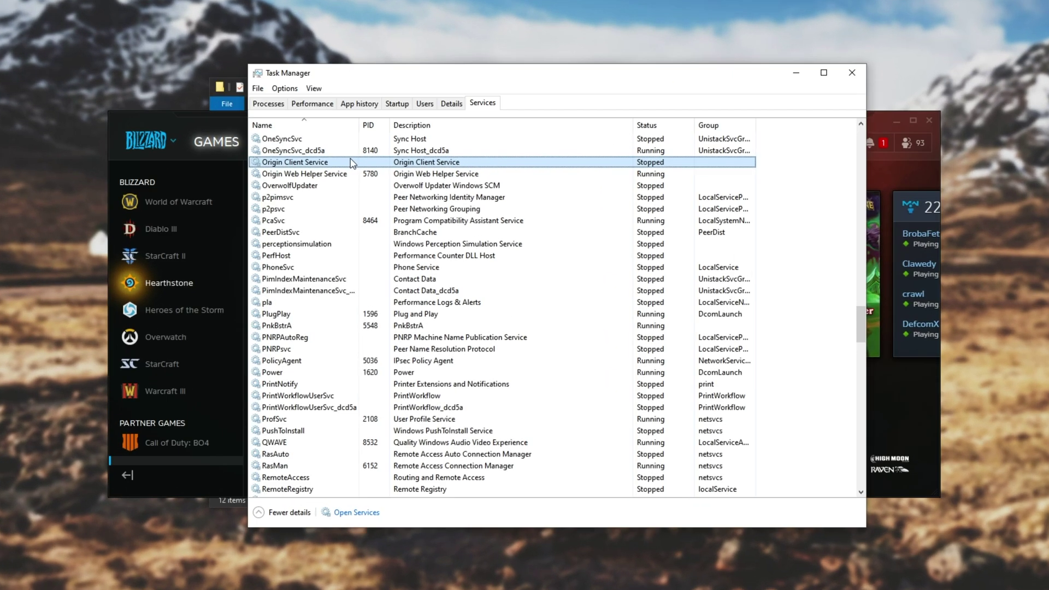
click(284, 175)
right_click(332, 176)
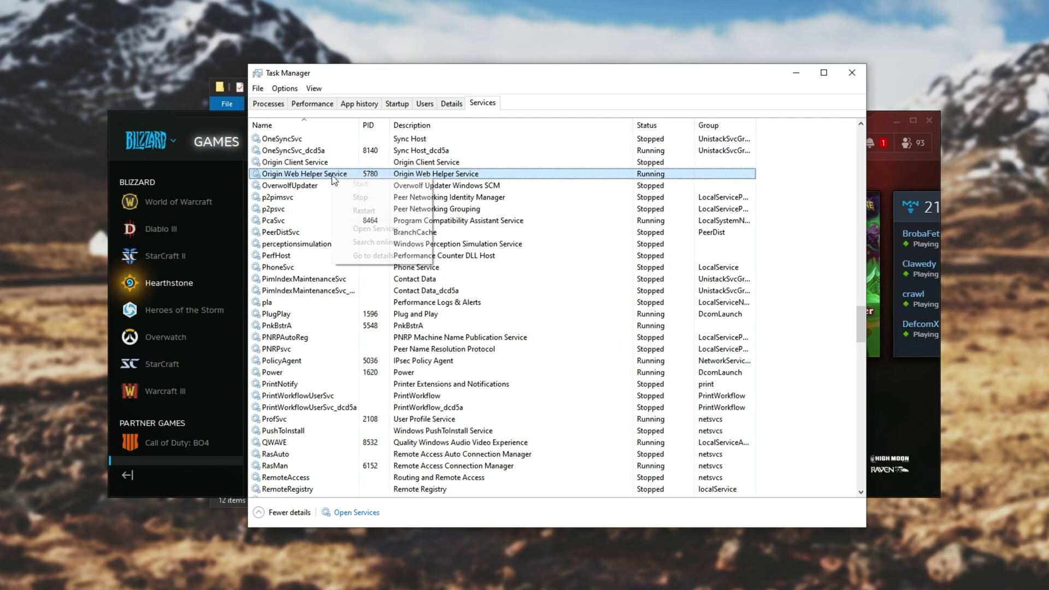
click(360, 197)
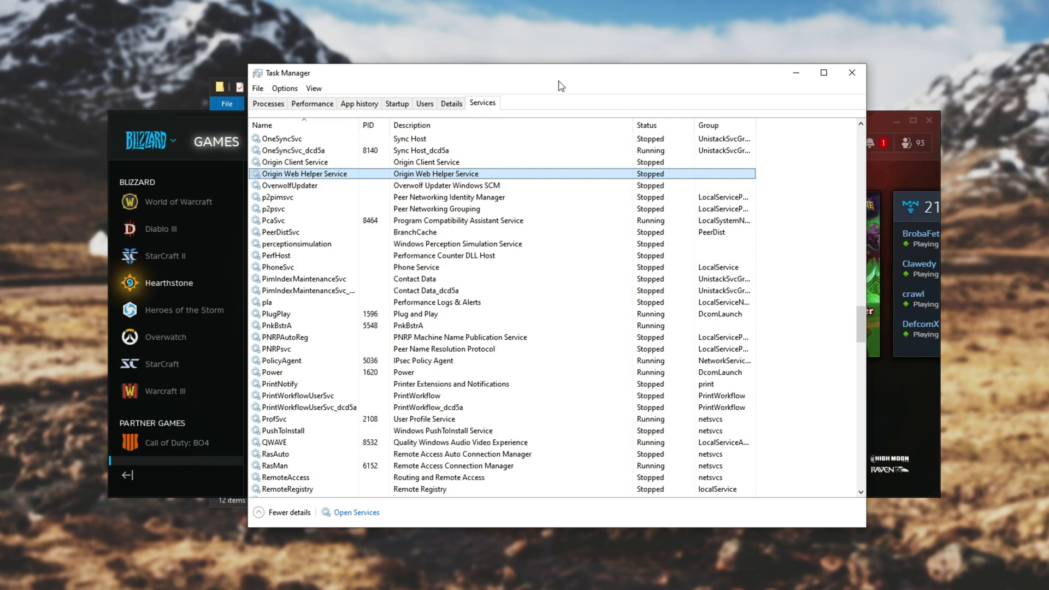
- Close the Task Manager, Battle.net launcher and Cache folder windows
click(785, 76)
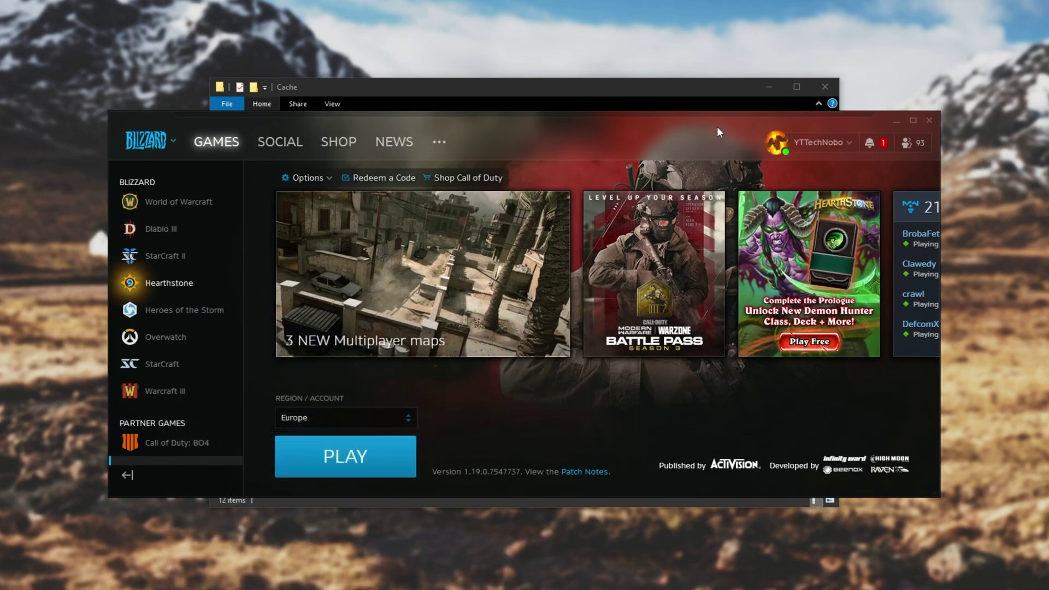
click(929, 120)
click(824, 87)
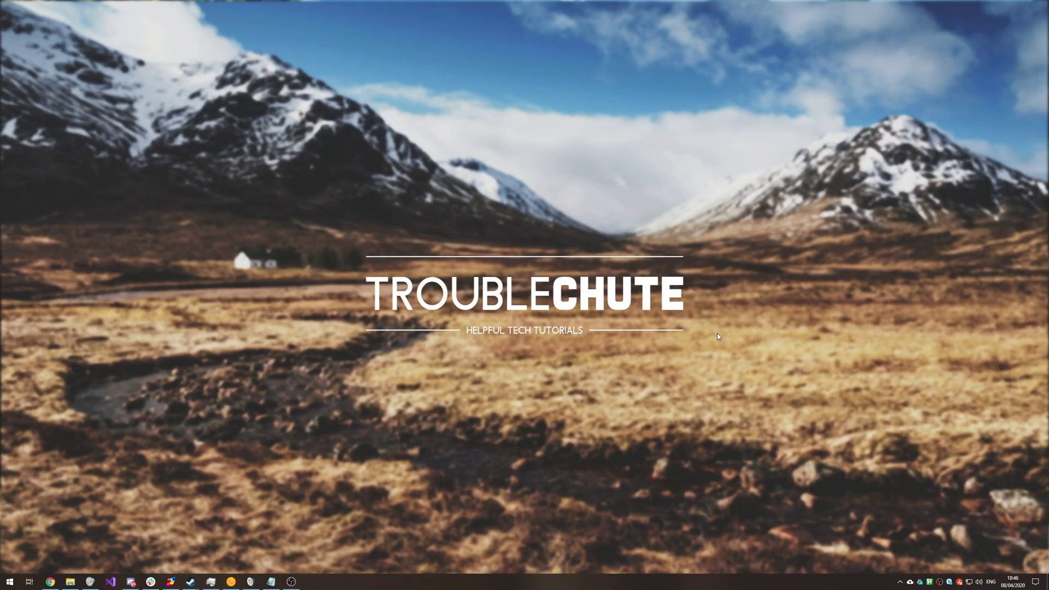